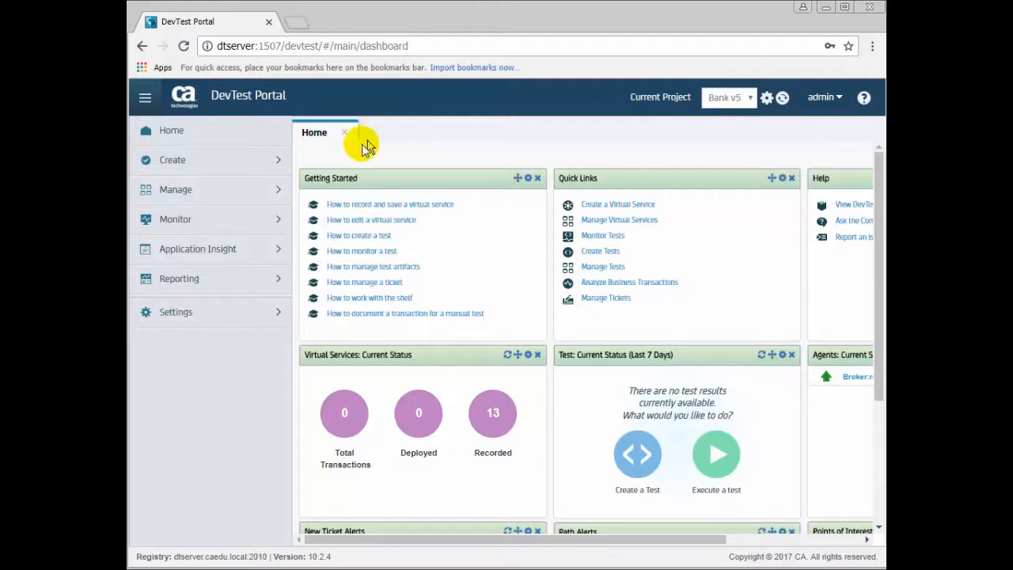
- Check Server Health to confirm registry, coordinator, simulator and VSE on dtserver are running, then leave the portal
left_click(283, 220)
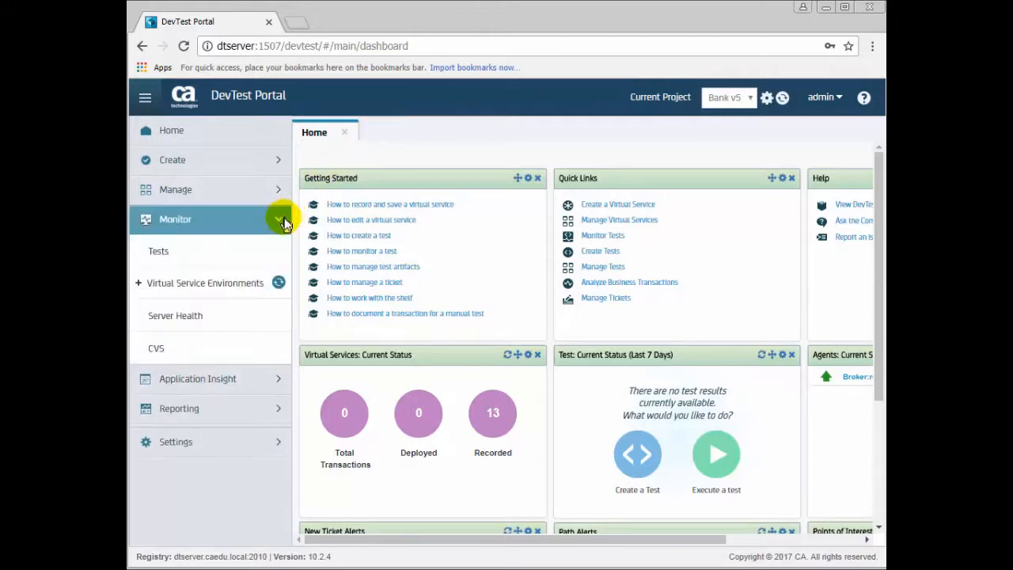
left_click(203, 315)
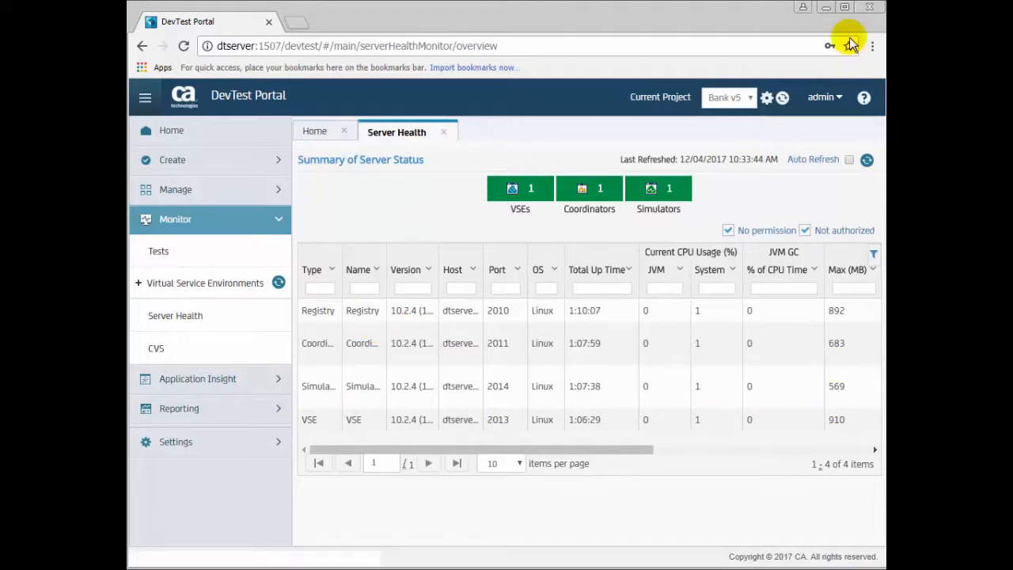
left_click(825, 8)
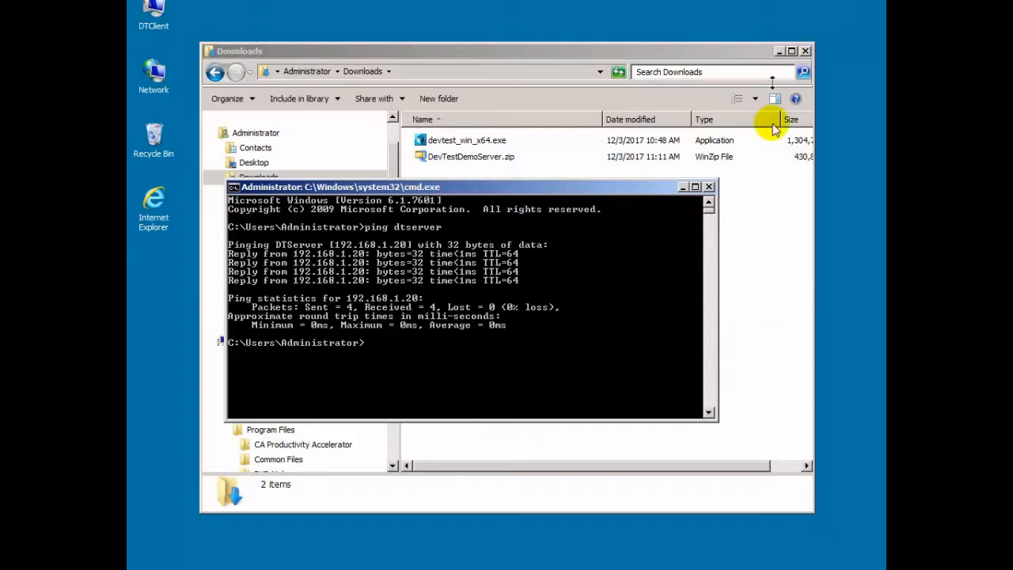
- Minimize the Command Prompt window to reveal the Downloads folder
left_click(685, 193)
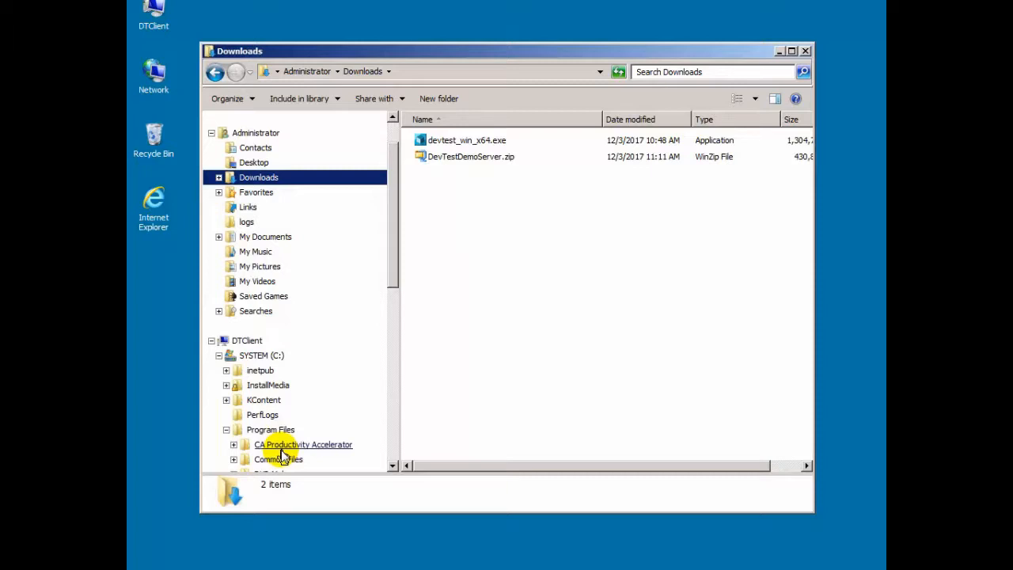
- Run devtest_win_x64.exe and accept the license agreement to reach component selection
double_click(456, 142)
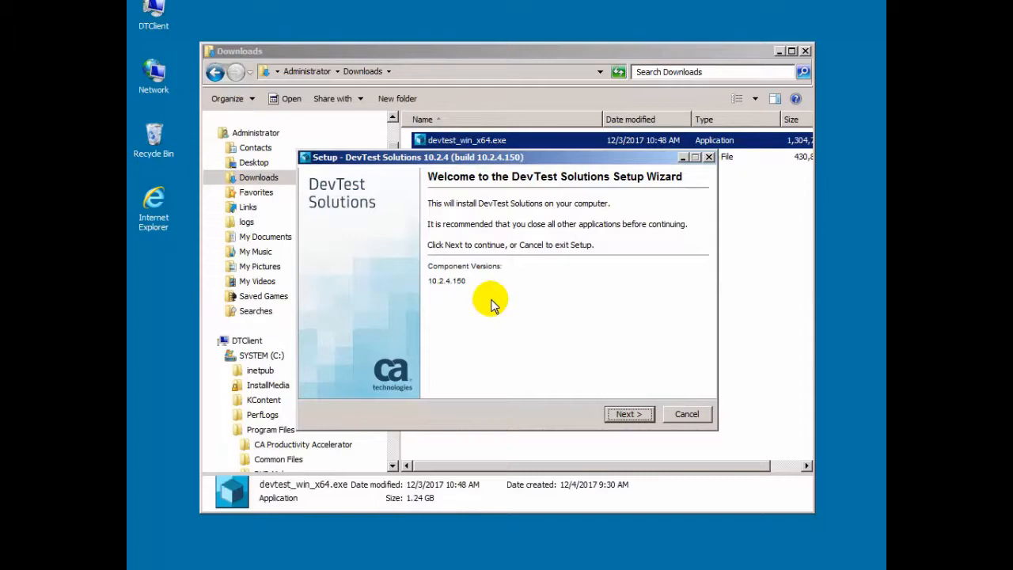
left_click(633, 414)
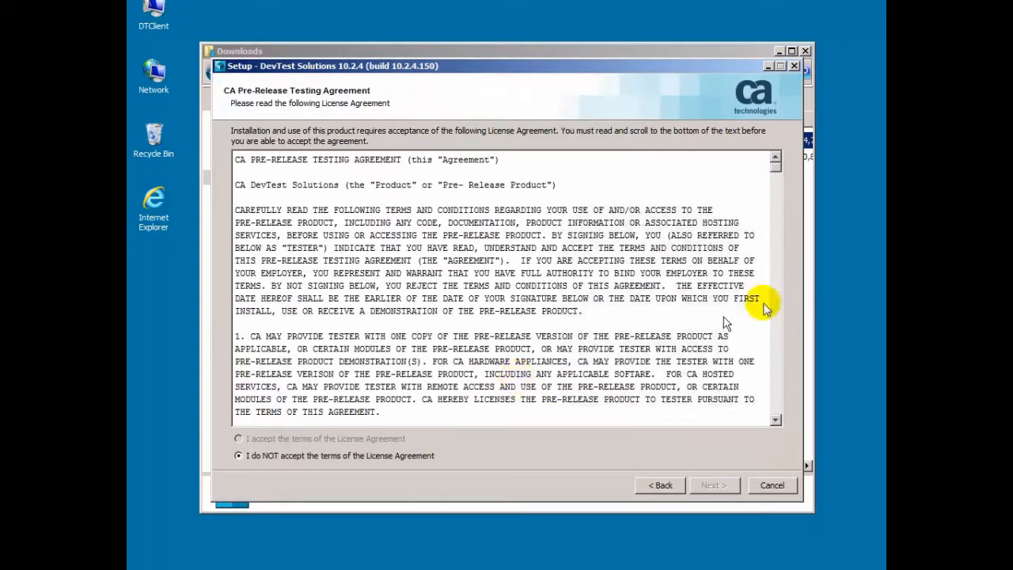
left_click_drag(775, 170, 778, 419)
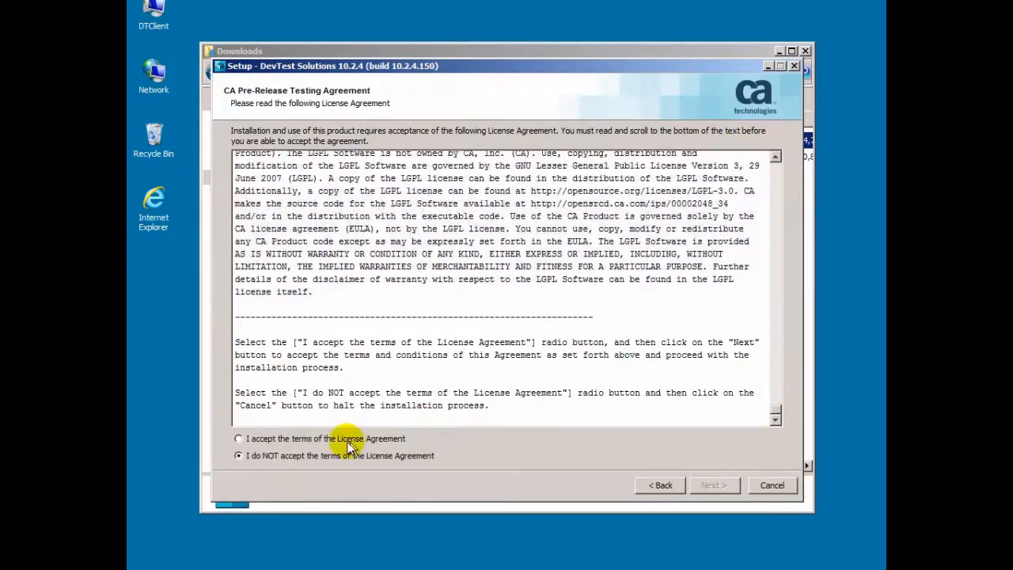
left_click(240, 440)
left_click(713, 485)
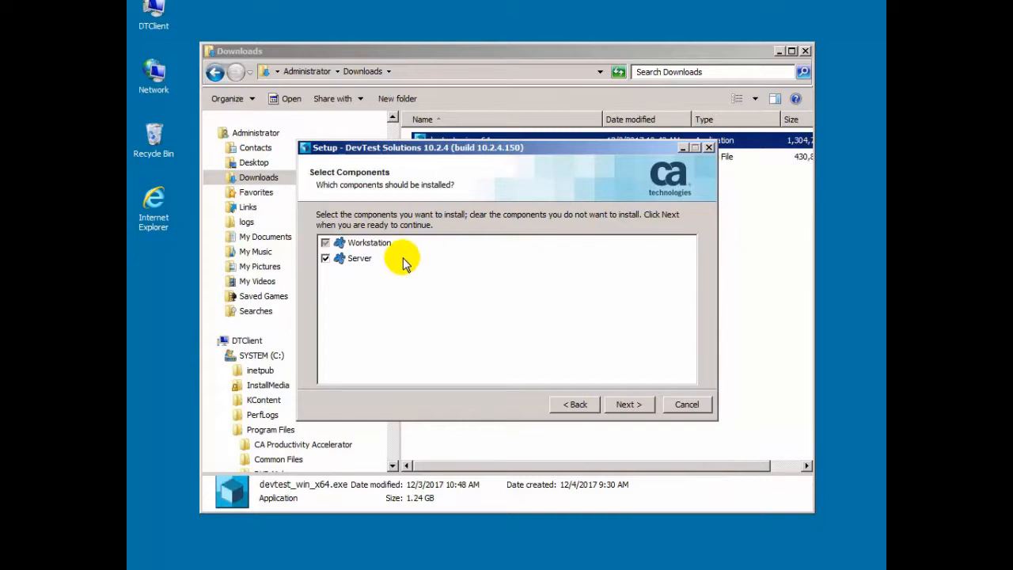
- Deselect Server so only Workstation installs, keeping C:\Program Files\CA\DevTest and %userprofile%\DevTest directories
left_click(325, 260)
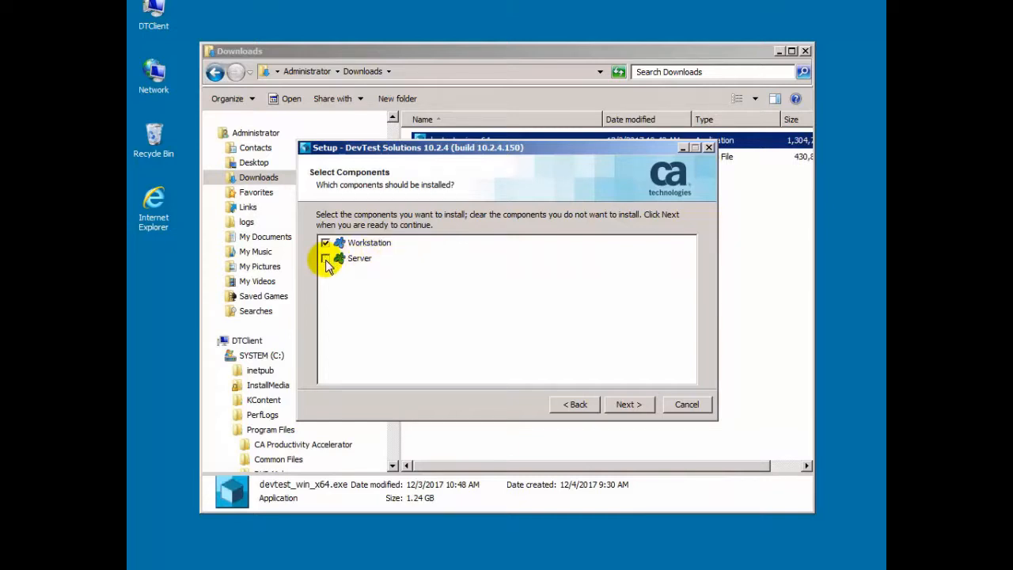
left_click(625, 405)
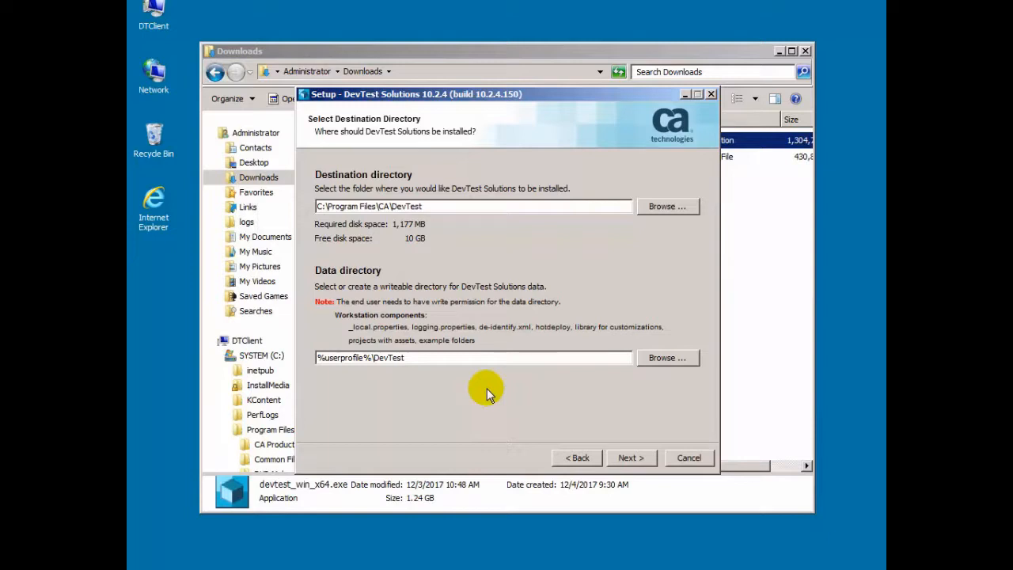
left_click(631, 463)
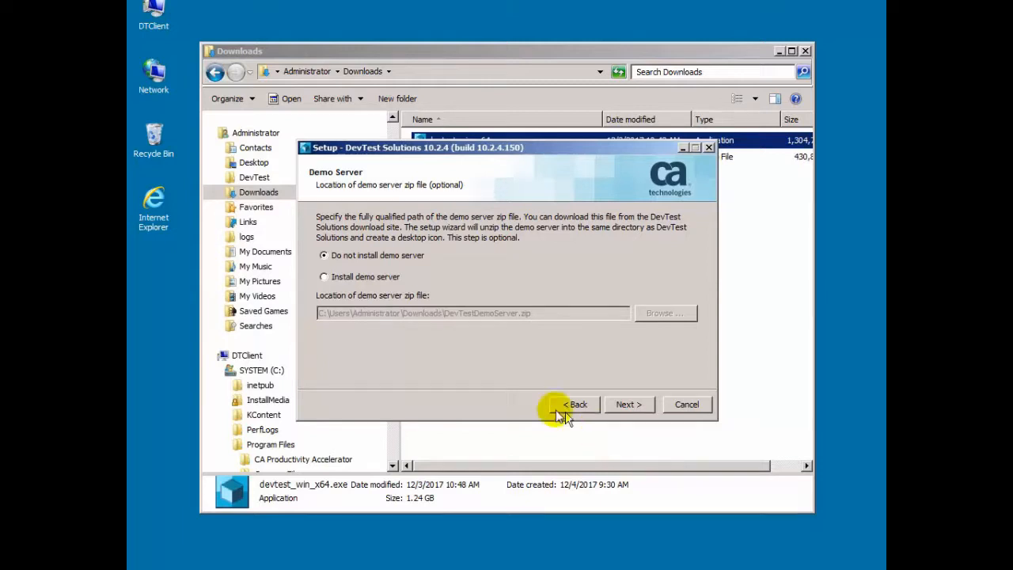
- Include the demo server from DevTestDemoServer.zip, keep default Start menu, icons and associations, and install
left_click(360, 277)
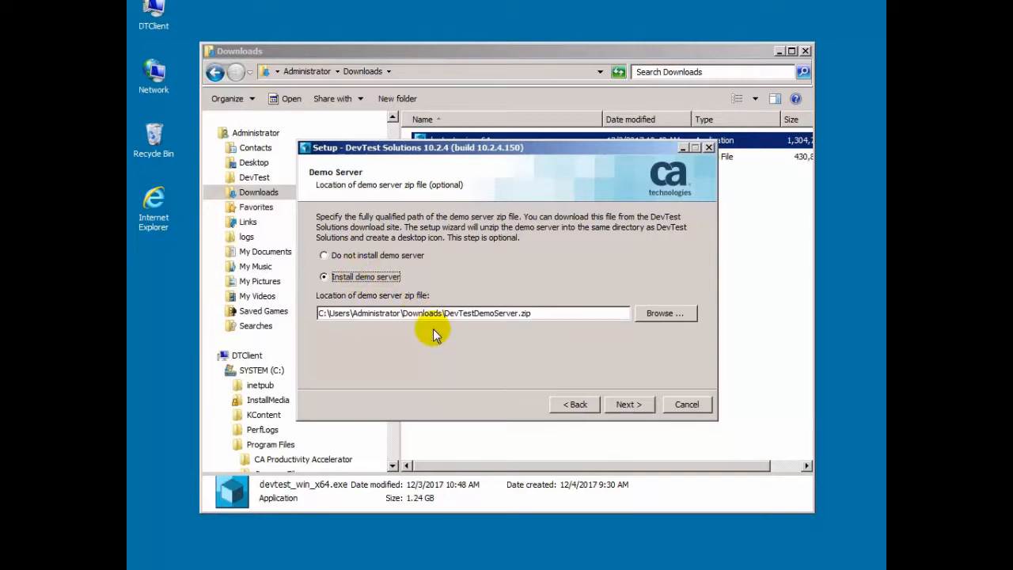
left_click(613, 407)
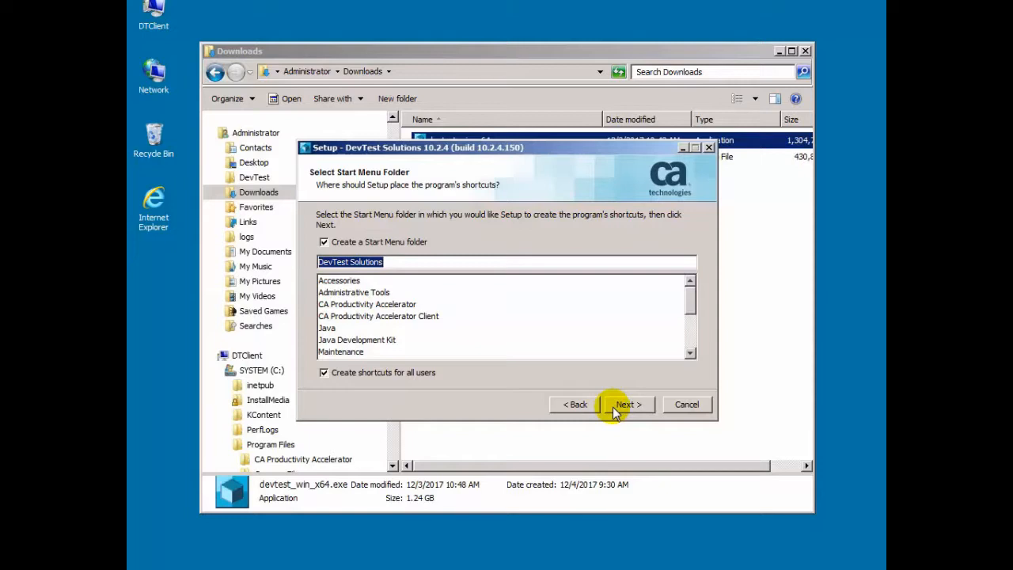
left_click(613, 407)
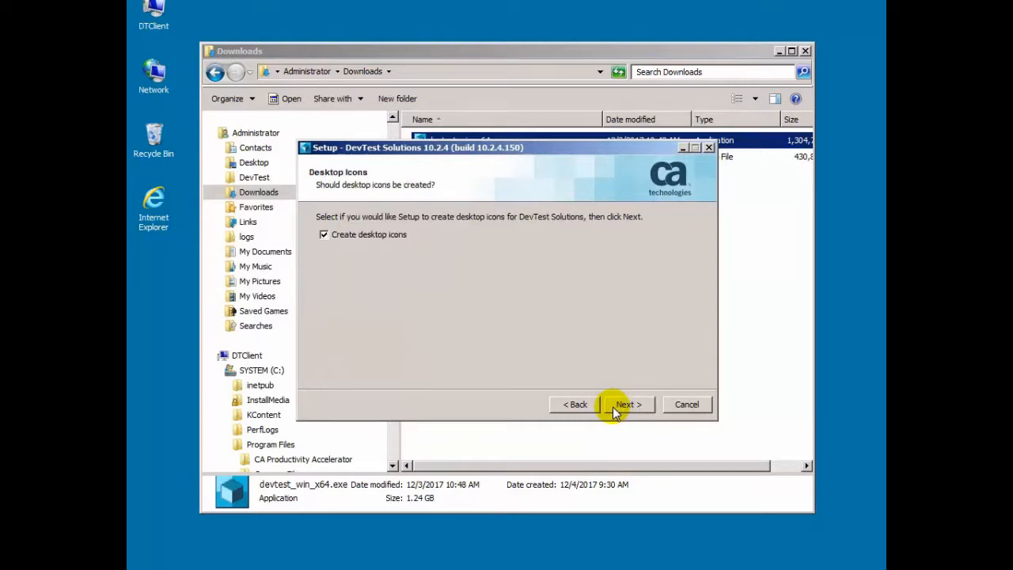
left_click(612, 406)
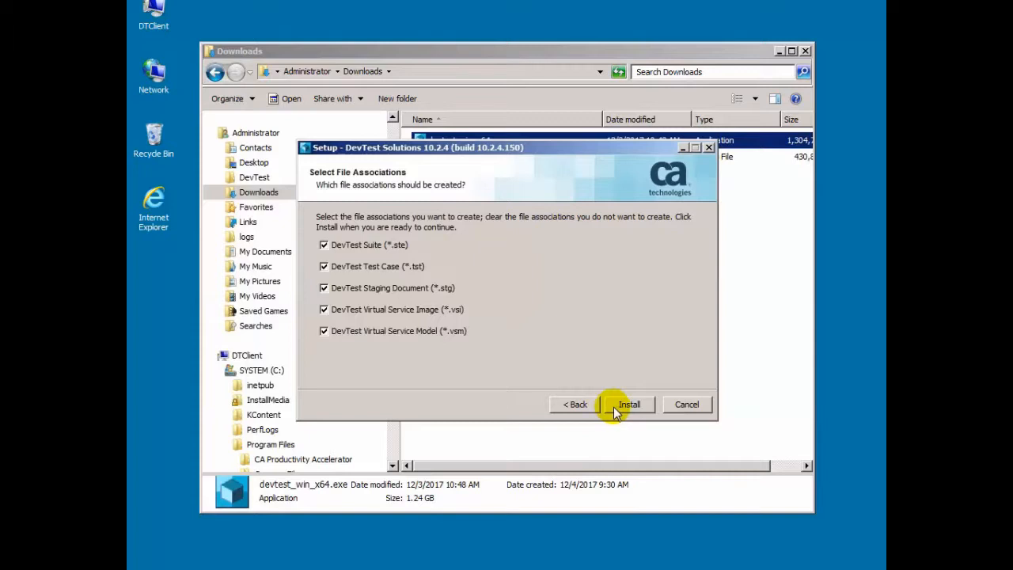
left_click(613, 407)
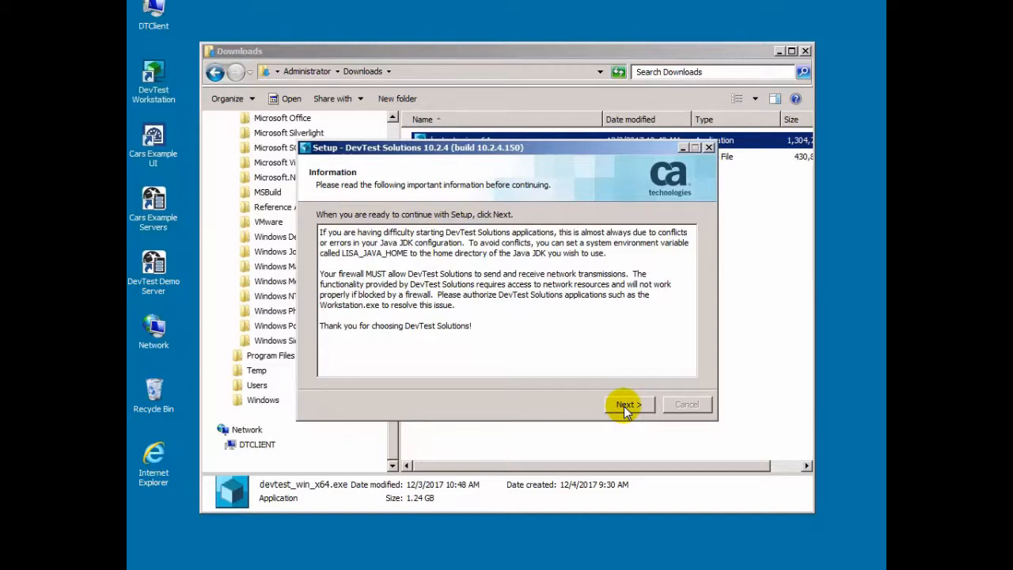
- Pass the post-install information page and finish the setup wizard
left_click(623, 406)
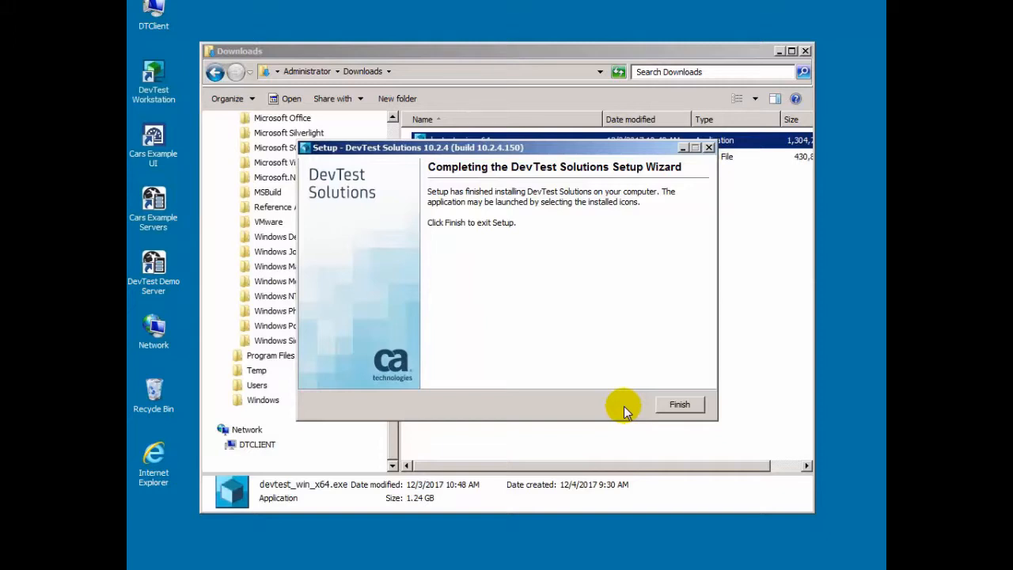
left_click(685, 404)
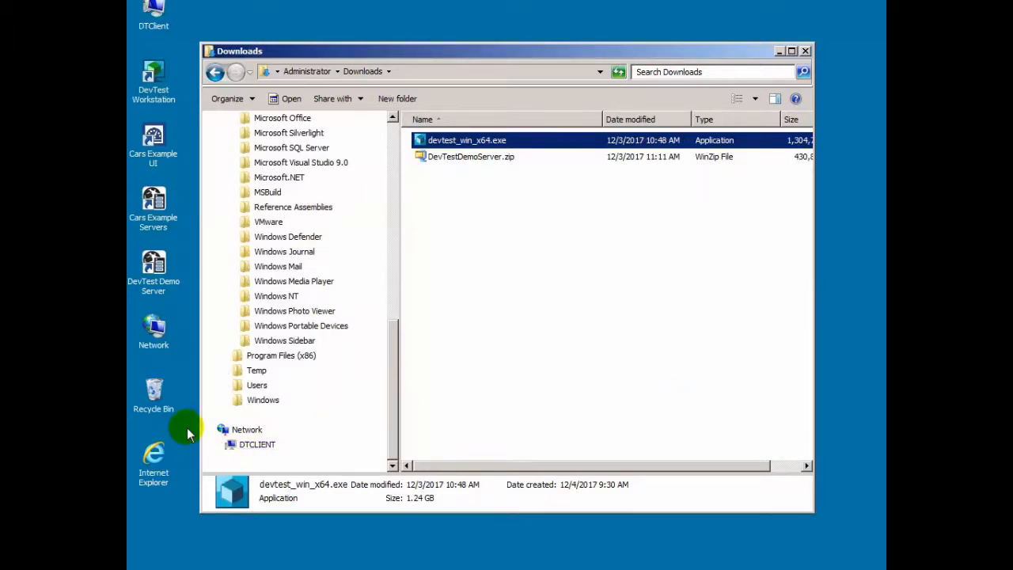
left_click(161, 566)
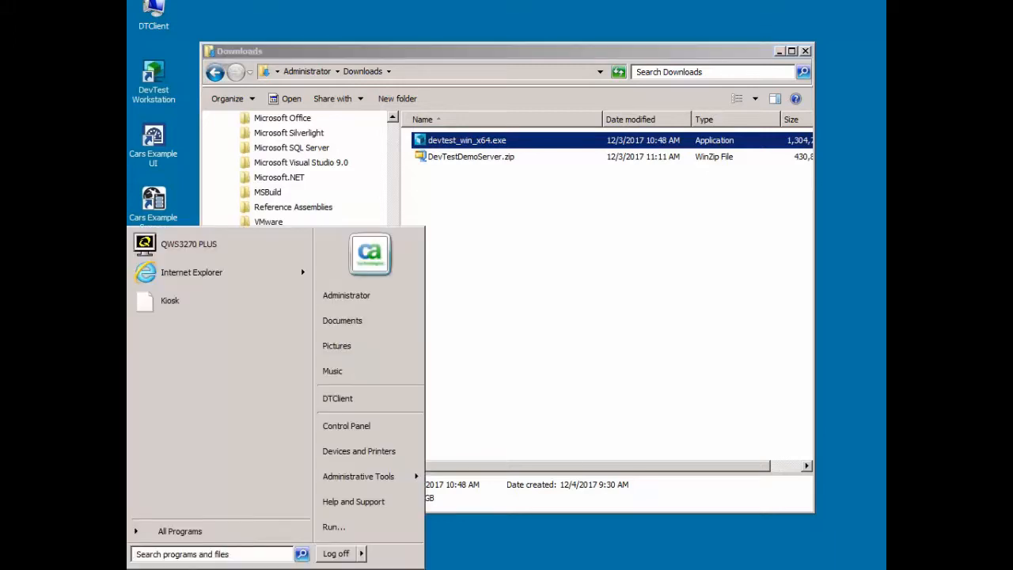
left_click(166, 531)
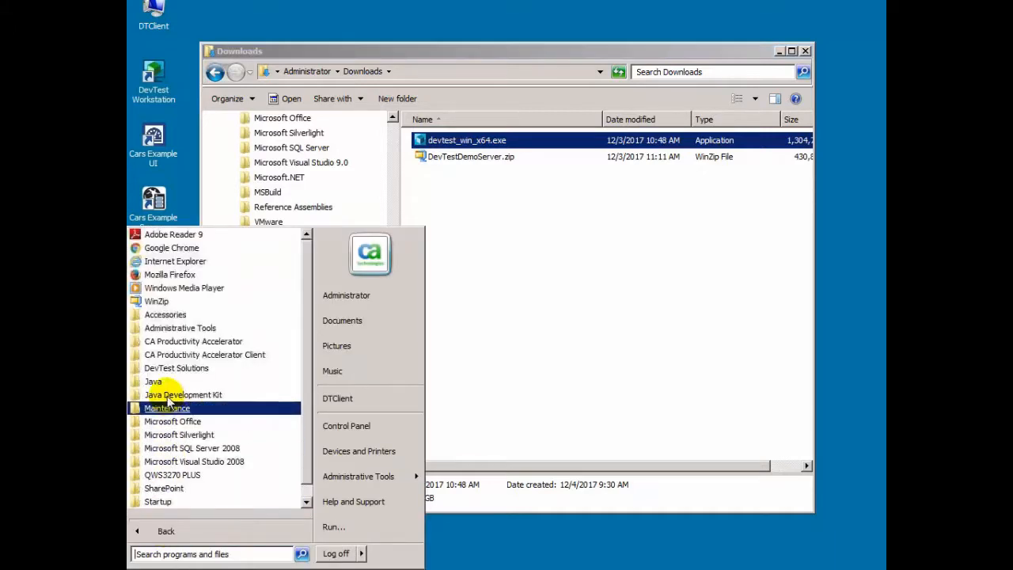
left_click(165, 373)
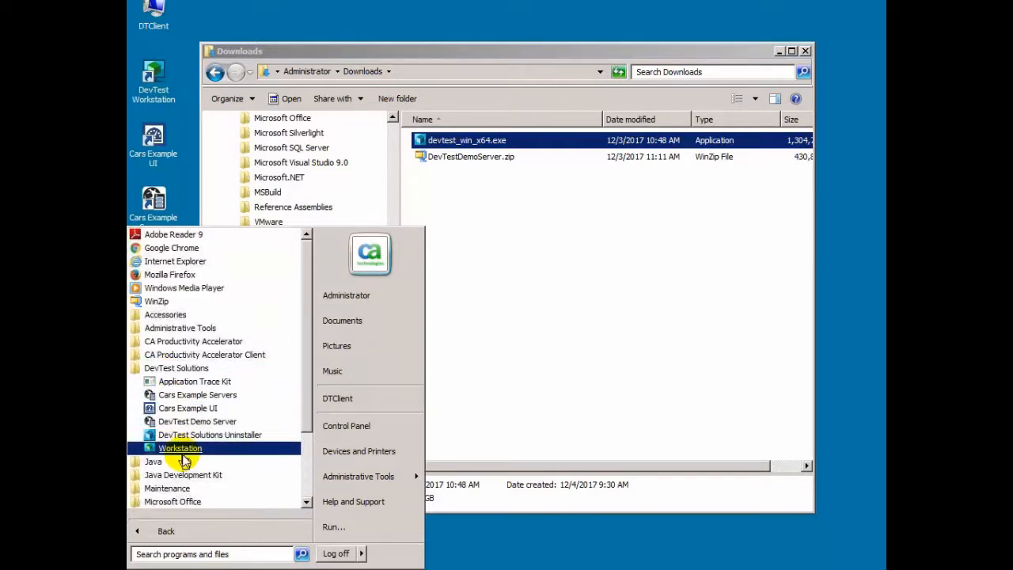
left_click(511, 528)
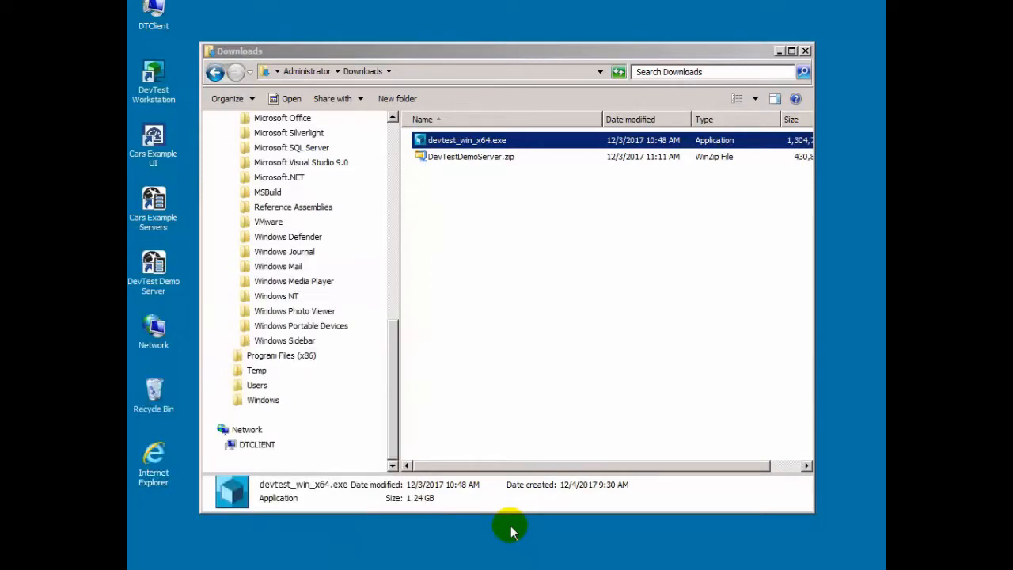
- Browse to Program Files > CA > DevTest to view the installed DevTest folder's contents
left_click(389, 299)
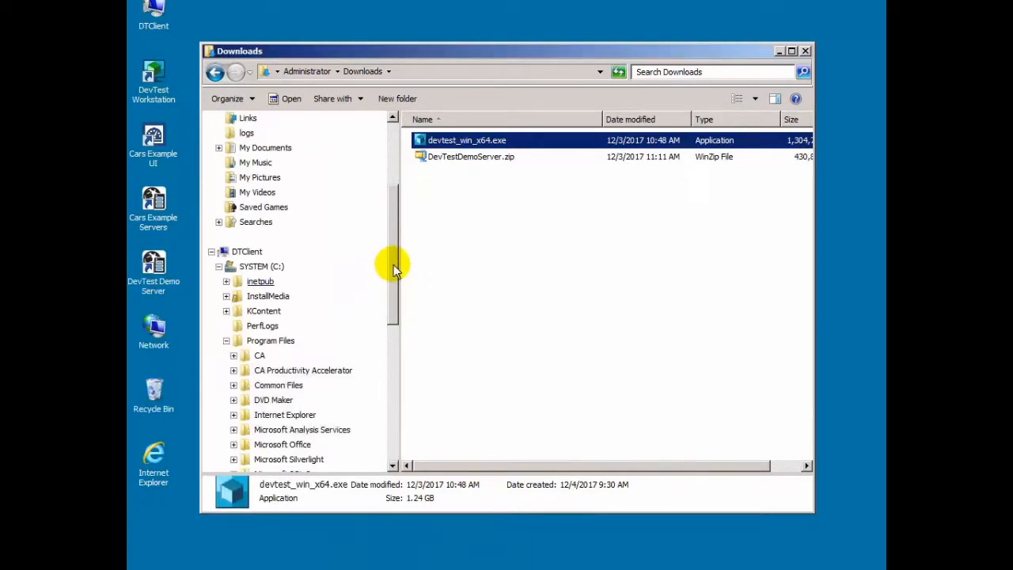
left_click_drag(394, 261, 392, 205)
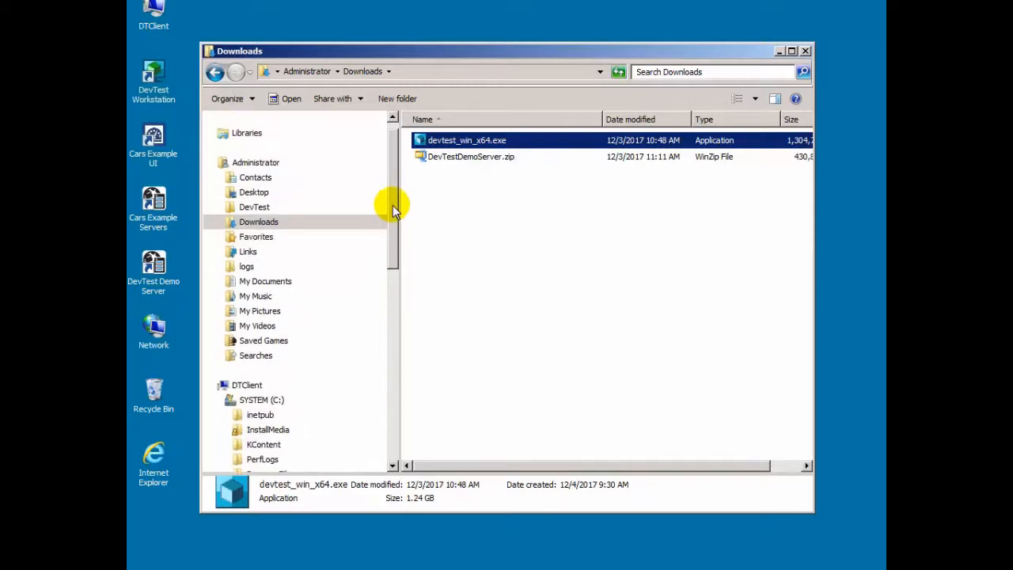
left_click(266, 164)
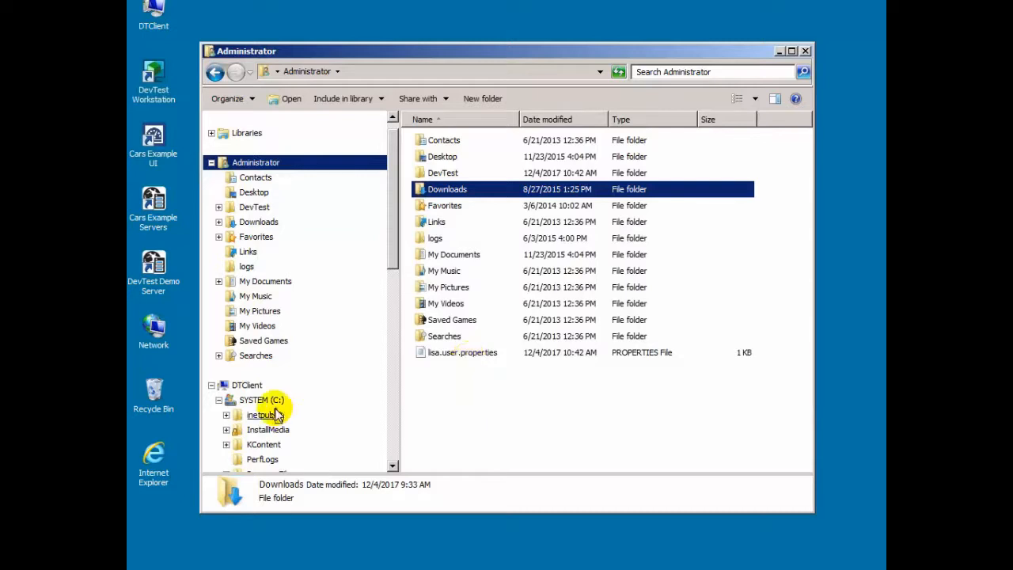
left_click_drag(390, 264, 391, 301)
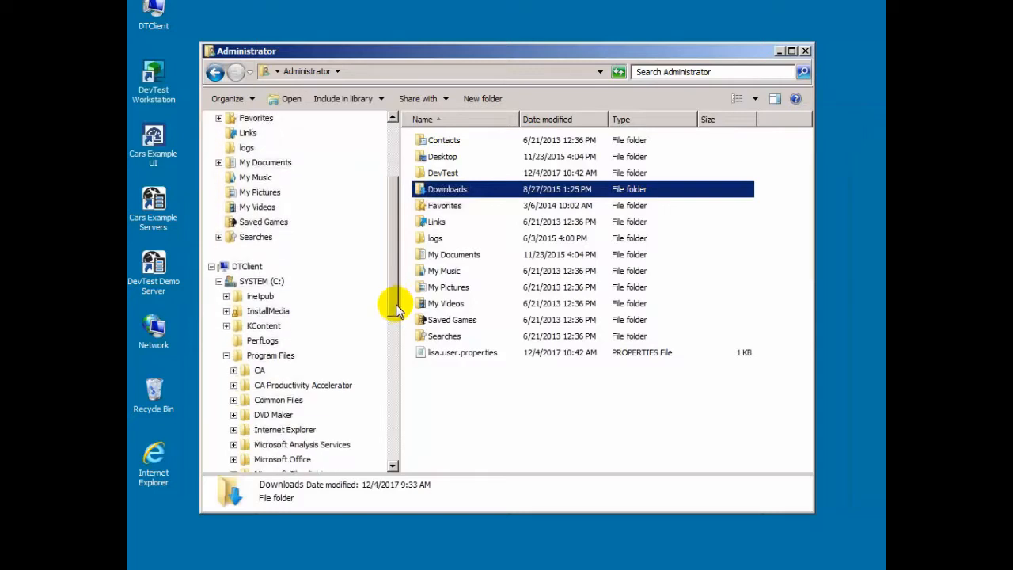
left_click(234, 370)
left_click(277, 385)
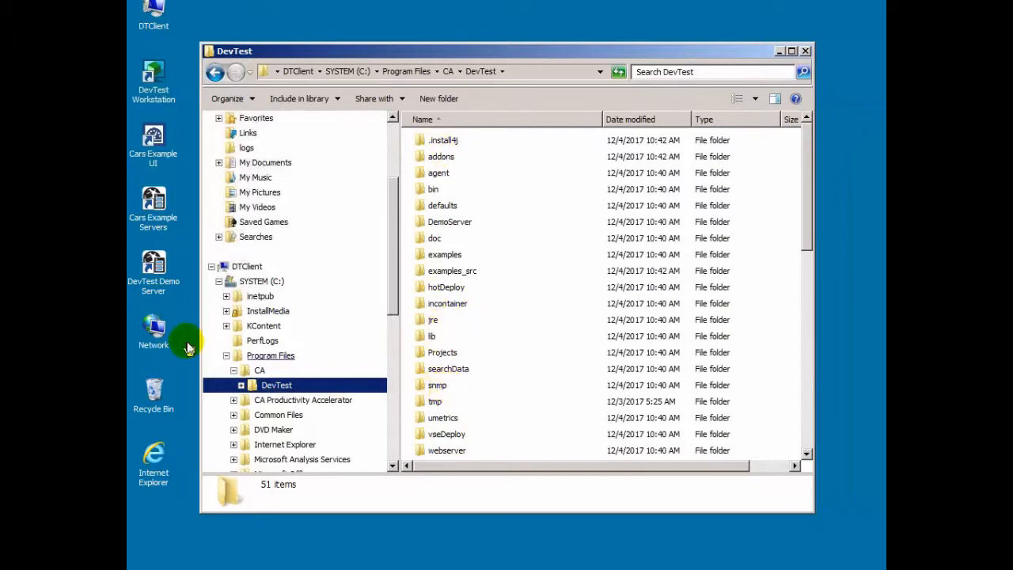
- Collapse Program Files and open Administrator > DevTest, showing only hotDeploy and locks
left_click(226, 356)
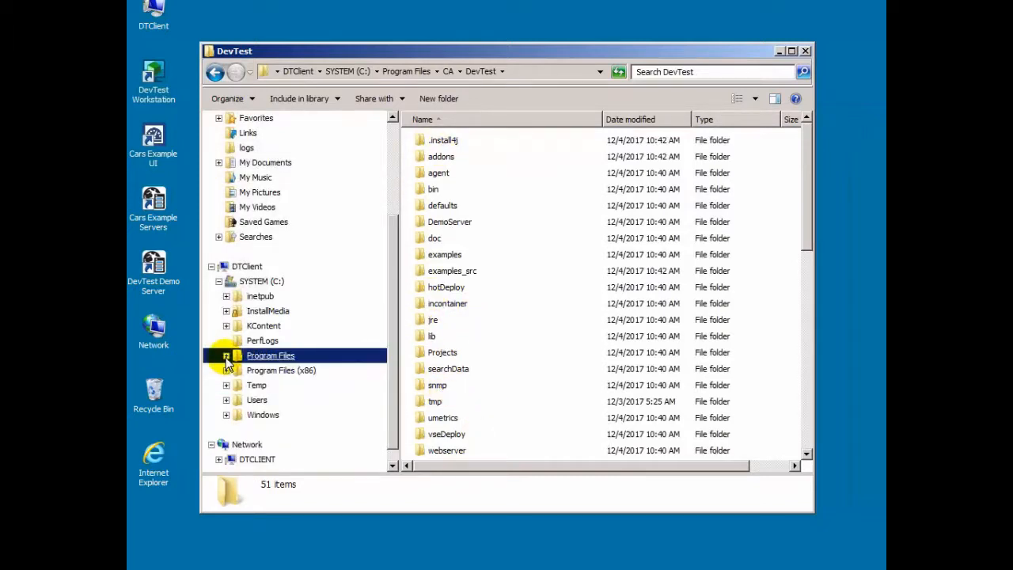
left_click_drag(396, 289, 256, 163)
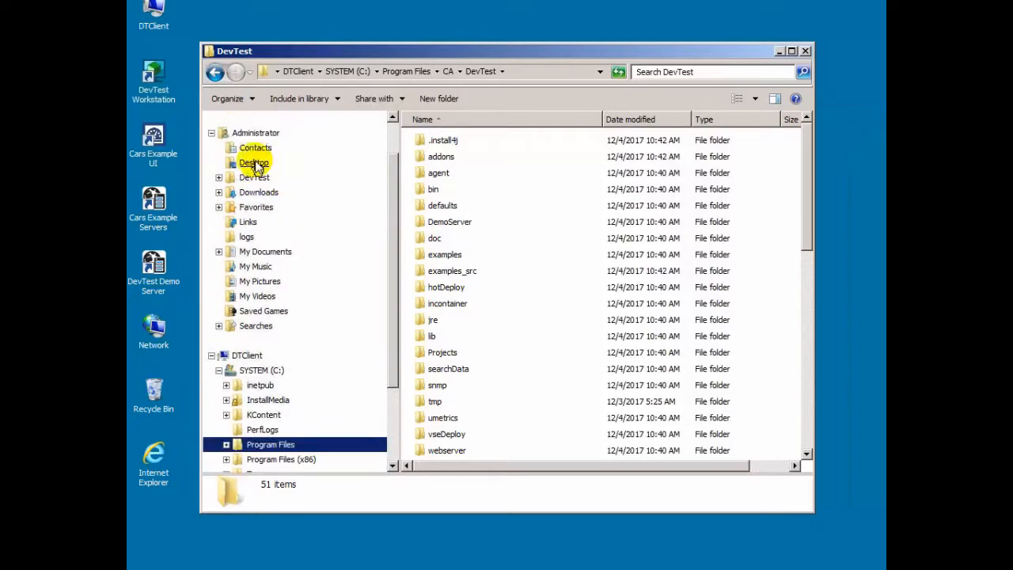
left_click(254, 132)
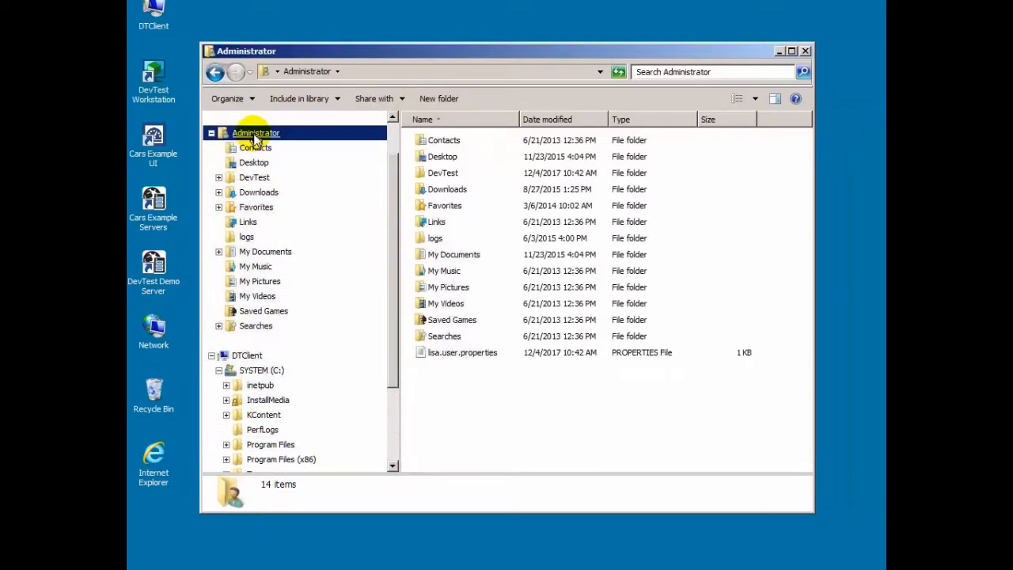
left_click(254, 179)
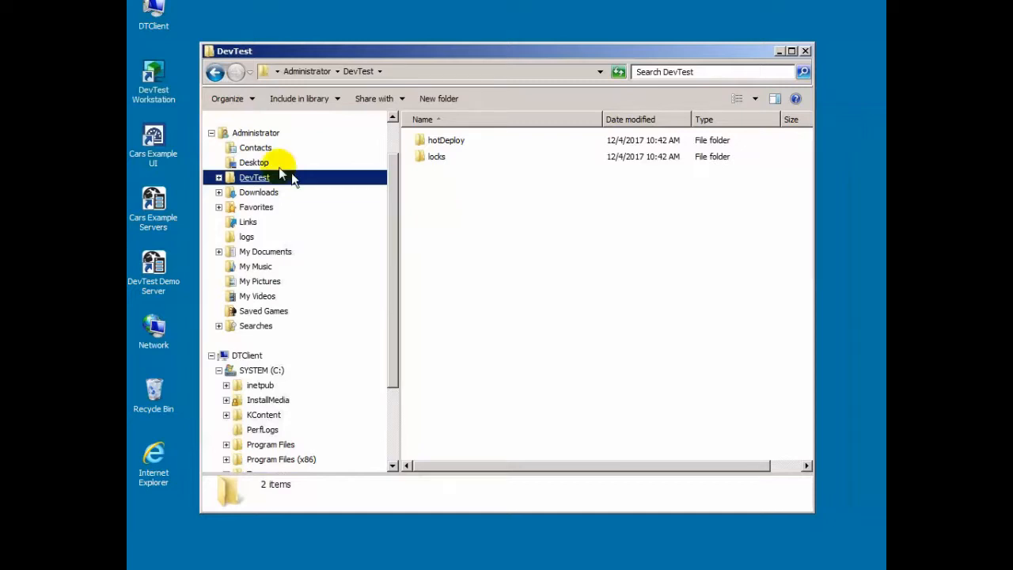
left_click(168, 83)
- Launch DevTest Workstation, set registry to tcp://DTSERVER:2010/Registry with auto-connect on startup, and connect
left_click(156, 82)
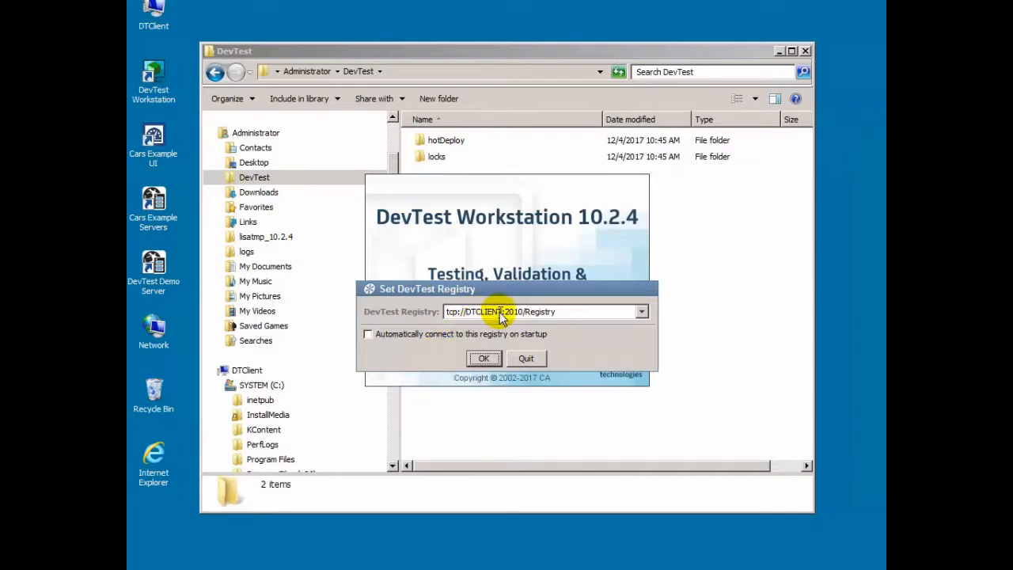
left_click(511, 314)
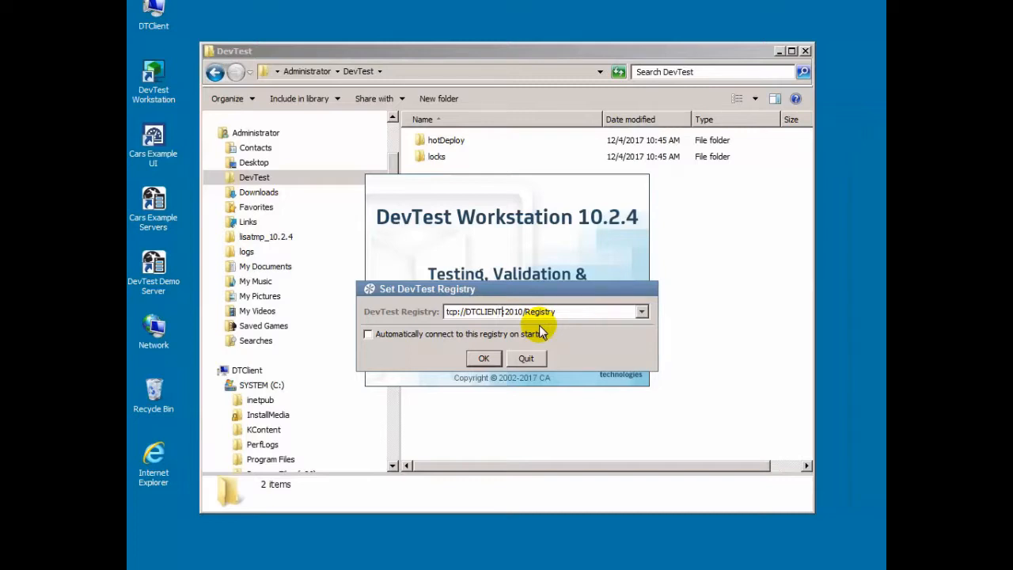
key("BackSpace")
key("BackSpace")
key("BackSpace")
key("BackSpace")
key("BackSpace")
key("BackSpace")
type("SERVER")
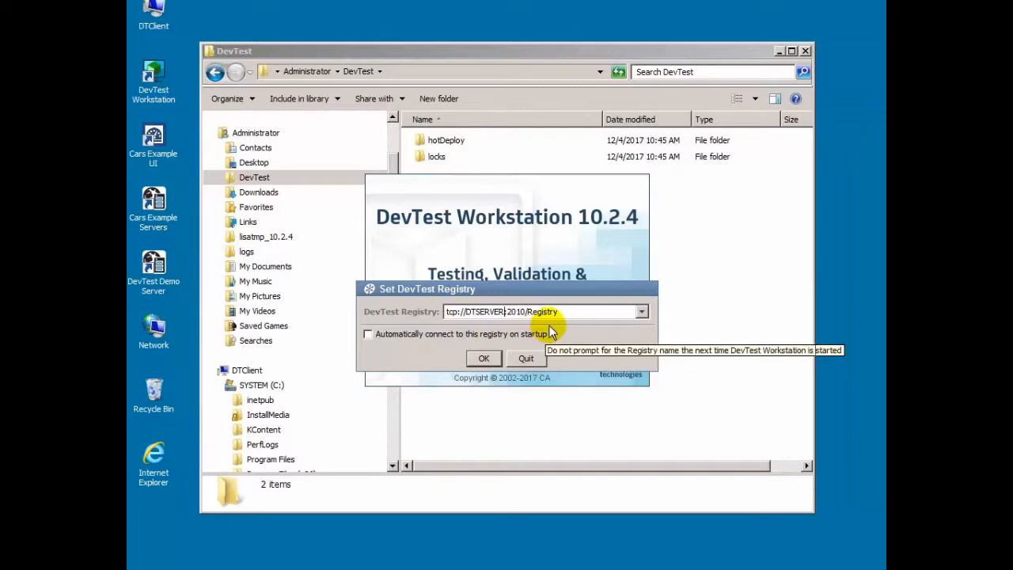
left_click(367, 334)
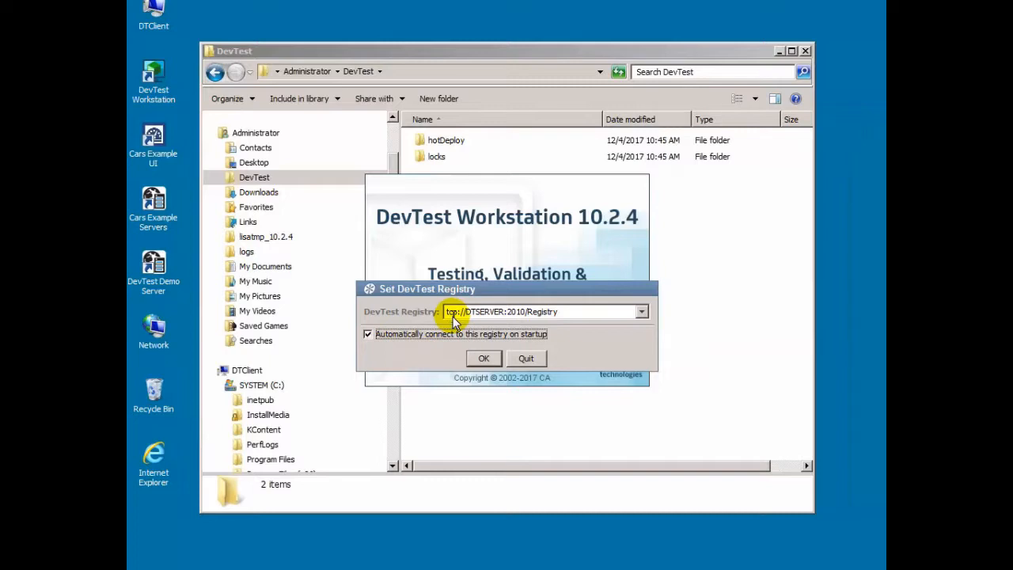
left_click(485, 359)
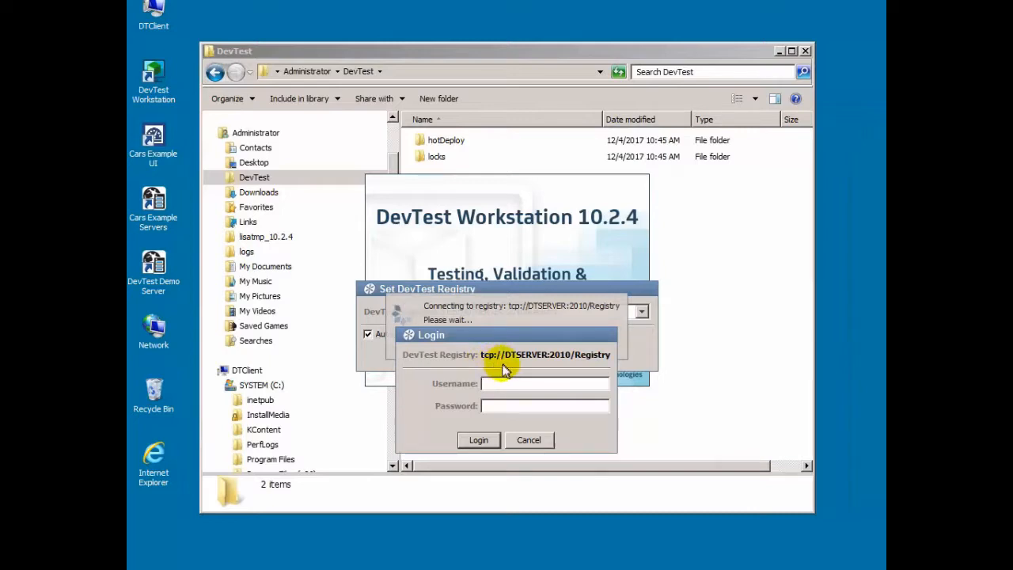
- Log in to the DTSERVER registry with the administrator account's username and password
type("admin")
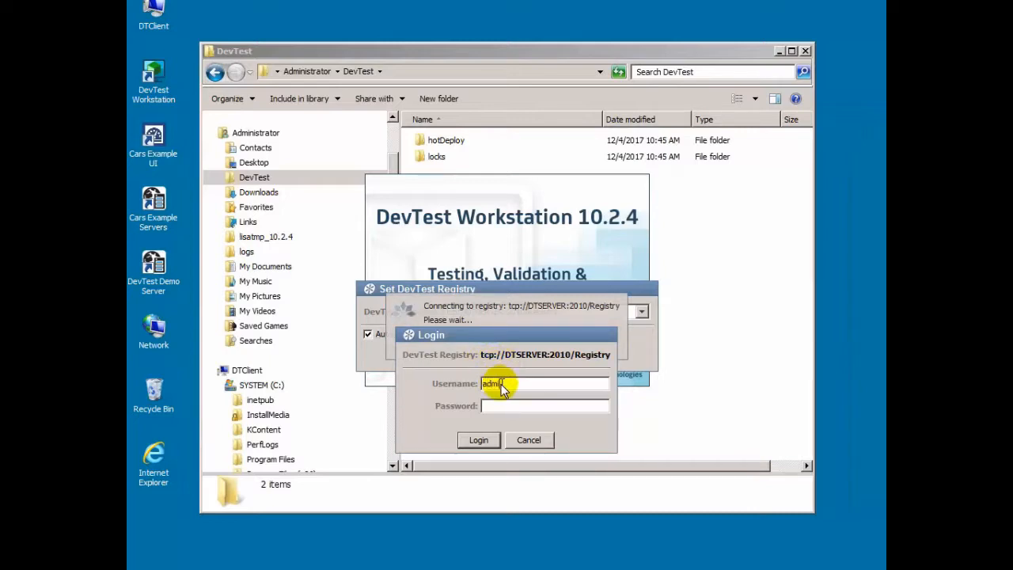
key("Tab")
type("admin")
left_click(477, 439)
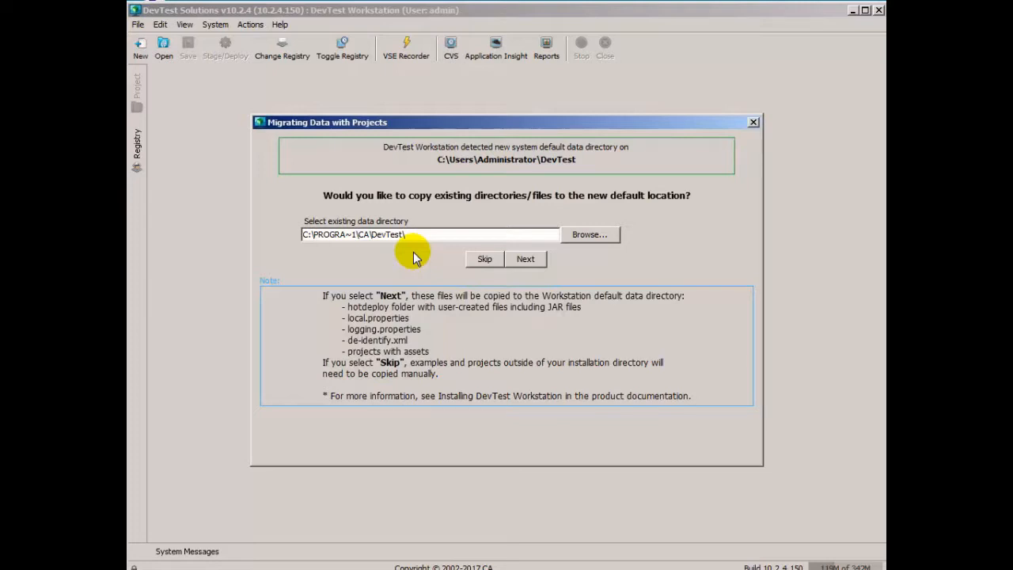
- Migrate data from C:\PROGRA~1\CA\DevTest\ to C:\Users\Administrator\DevTest and finish
left_click(515, 257)
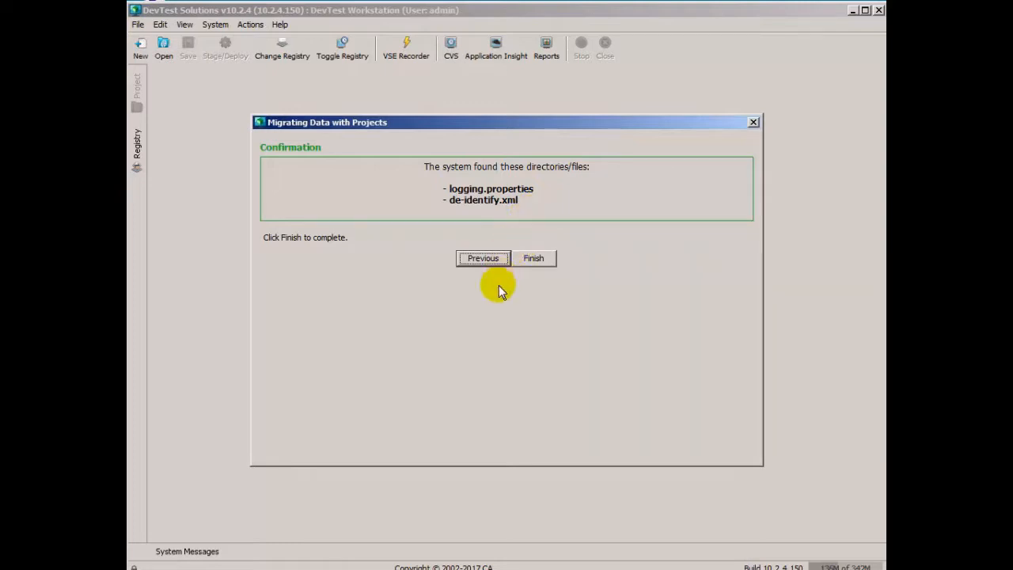
left_click(525, 258)
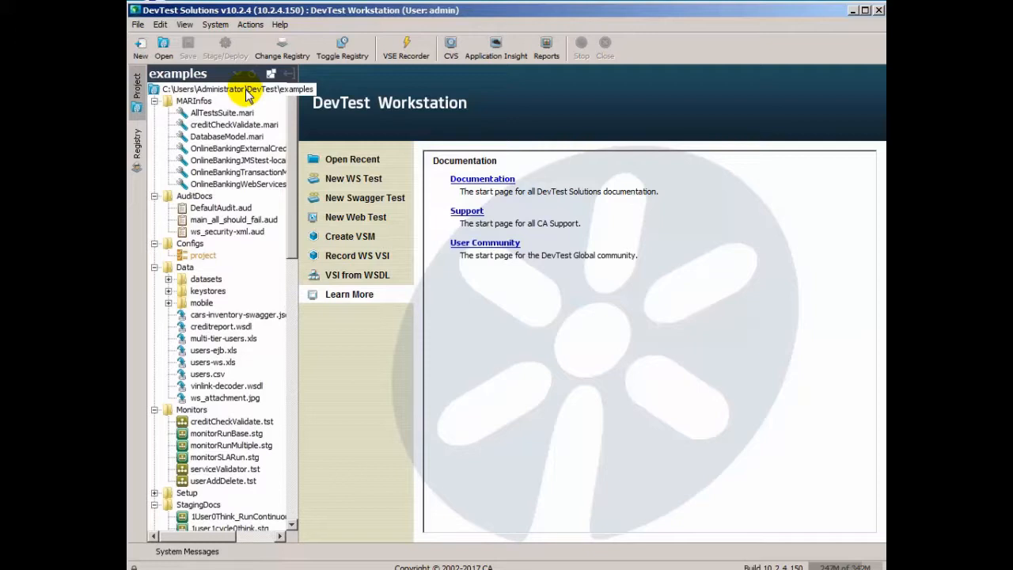
- Inspect DTSERVER's Simulators, Coord Servers and Virtual Environments in the widened Registry Monitor, then minimize Workstation
left_click(134, 153)
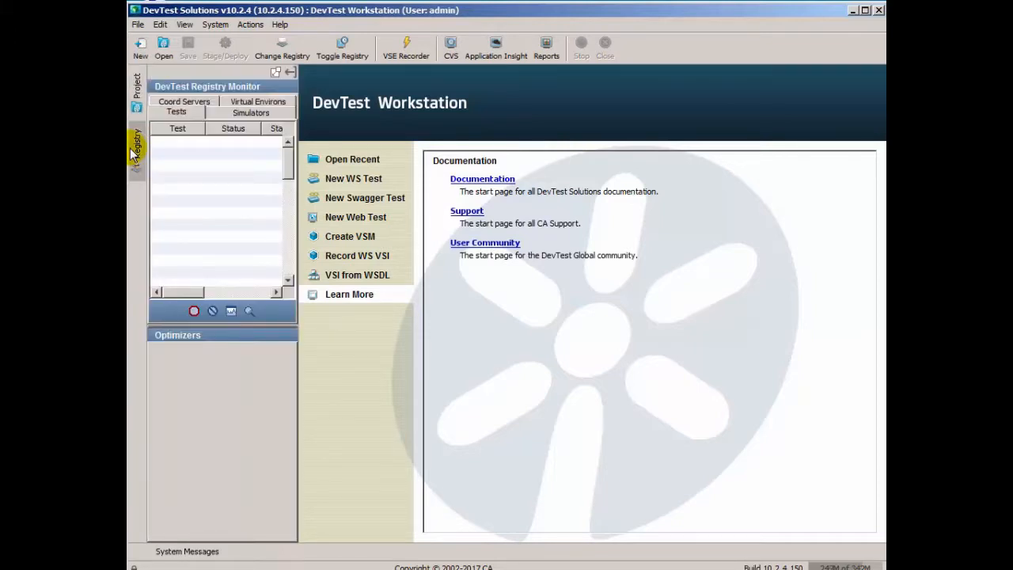
left_click_drag(297, 193, 362, 193)
left_click(187, 105)
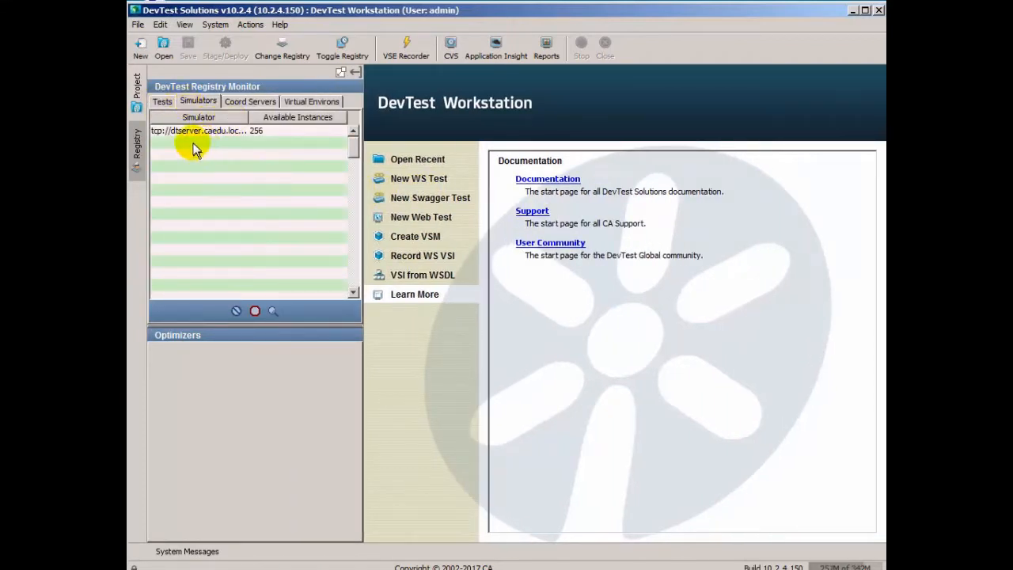
left_click(250, 102)
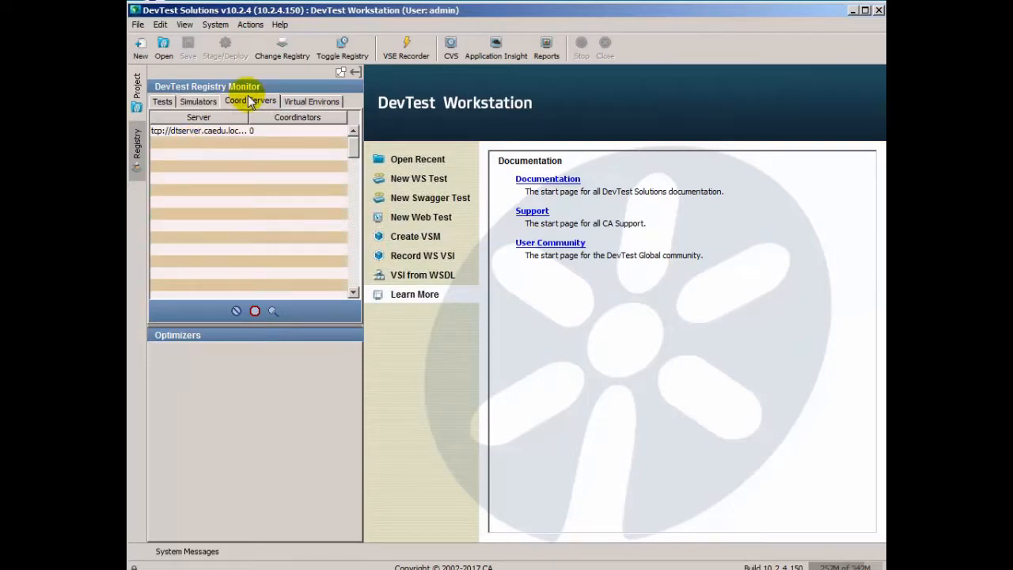
left_click(301, 101)
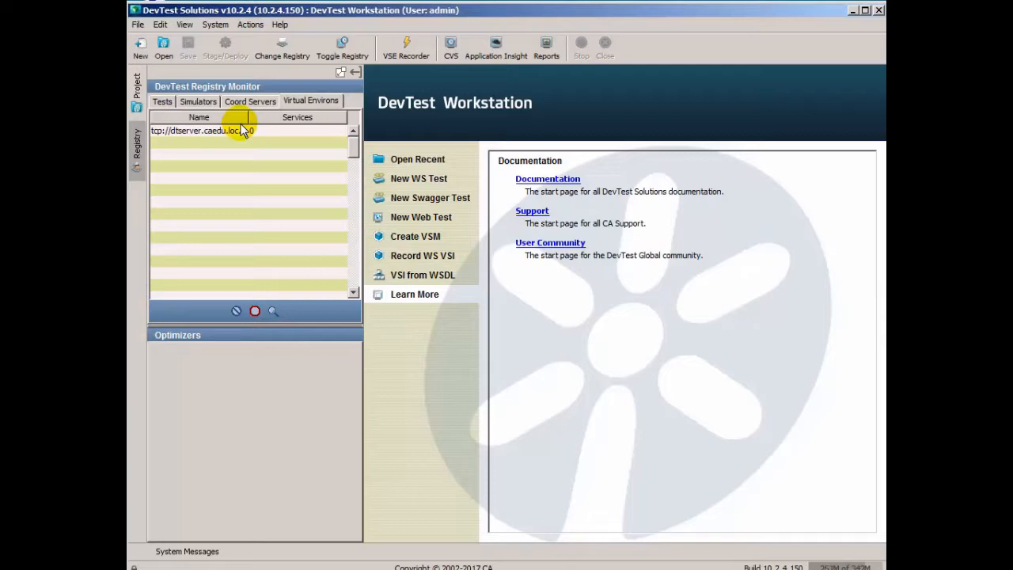
left_click(852, 10)
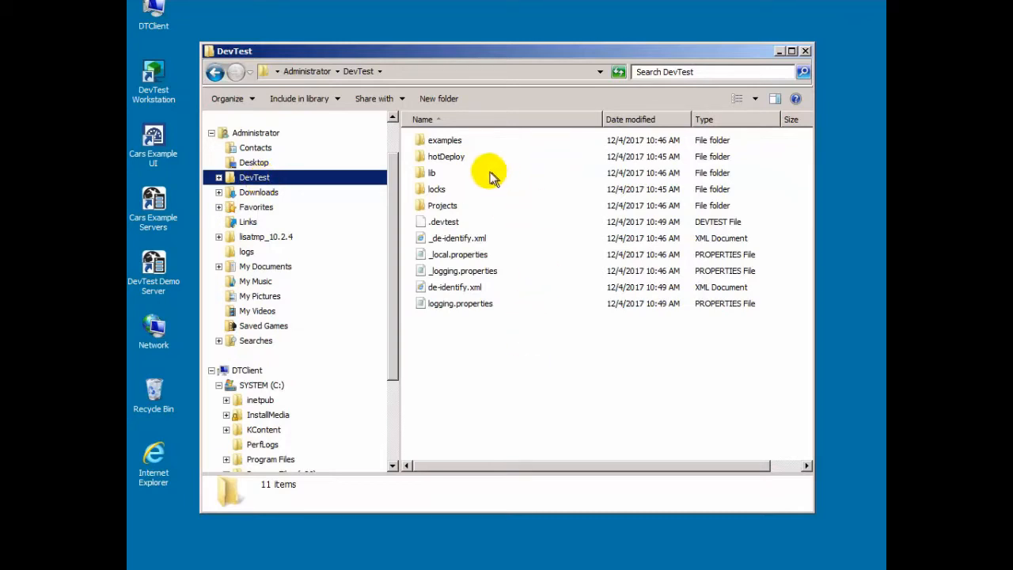
- Browse the migrated examples, hotDeploy, lib and locks folders, finishing in Projects showing Bank v5–v8 and Cars v9
double_click(435, 140)
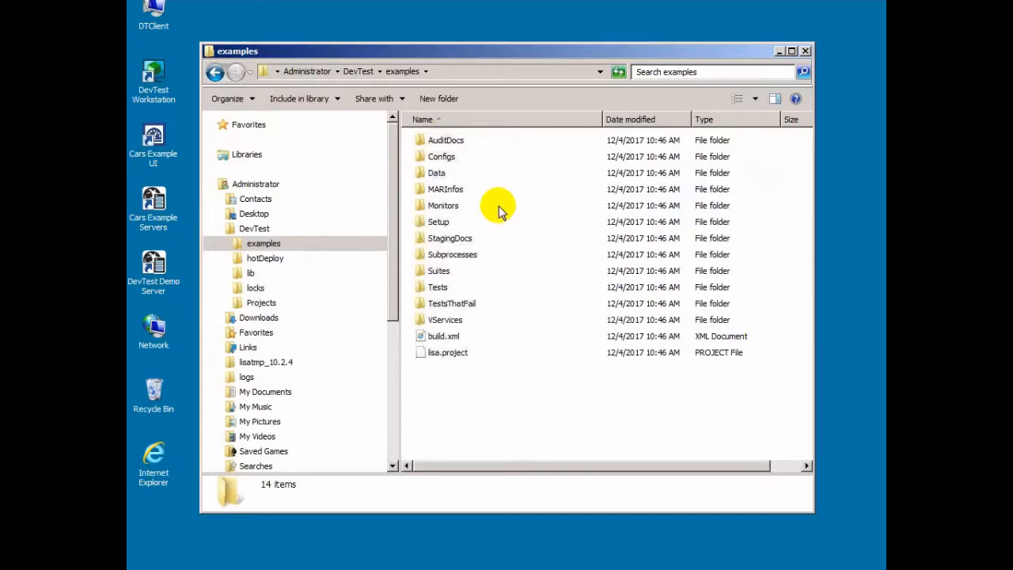
left_click(271, 261)
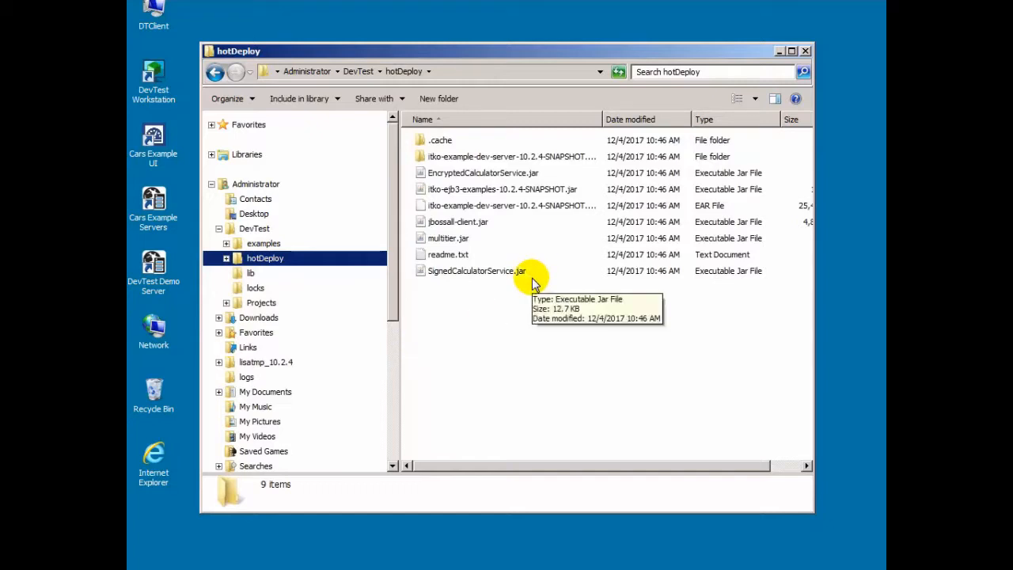
left_click(250, 276)
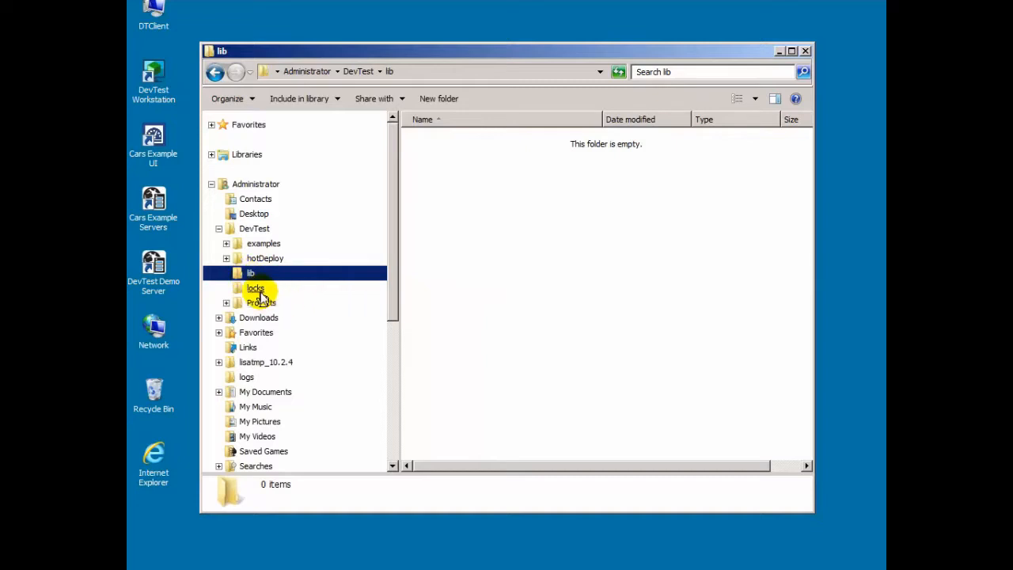
left_click(257, 289)
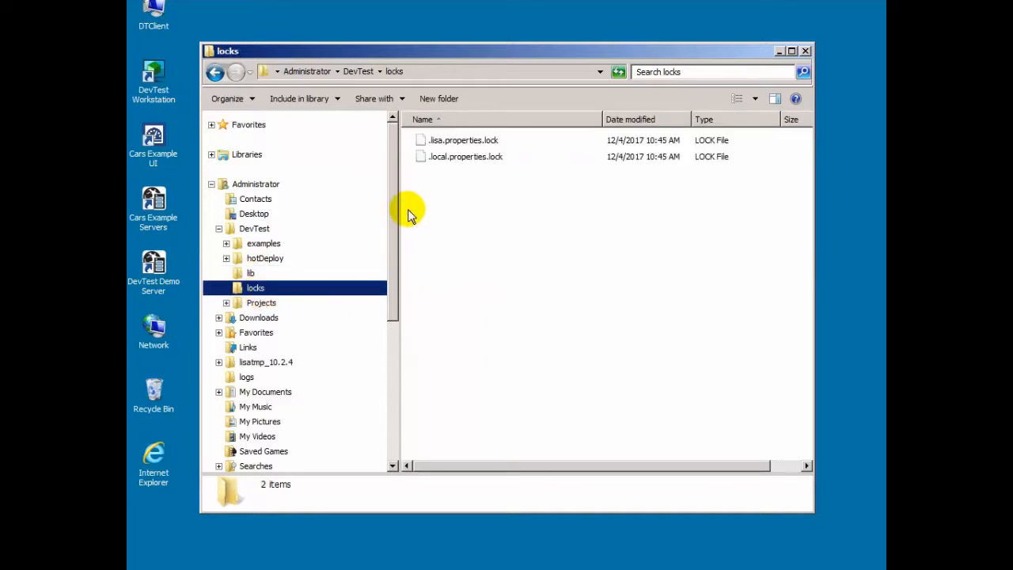
left_click(259, 305)
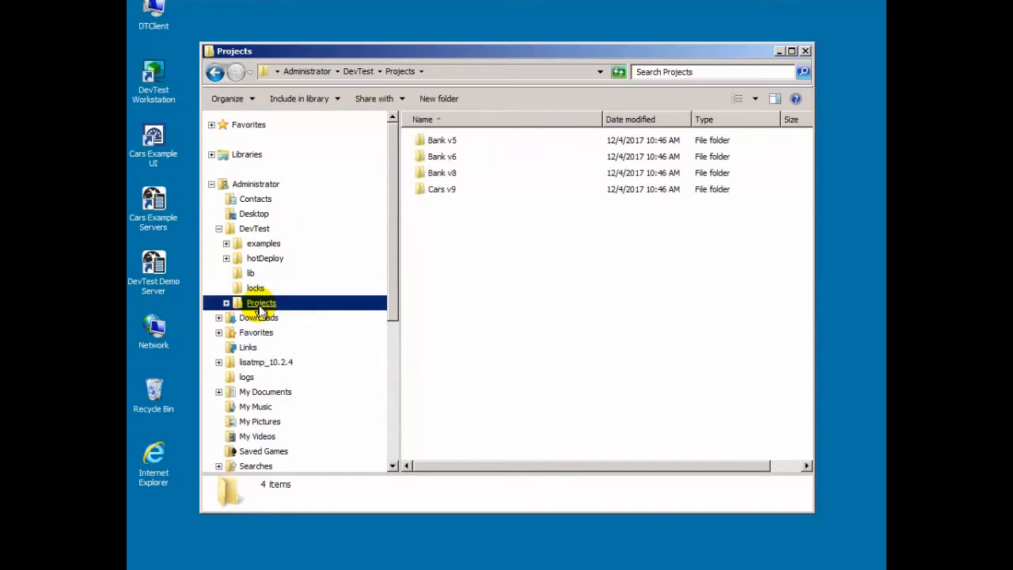